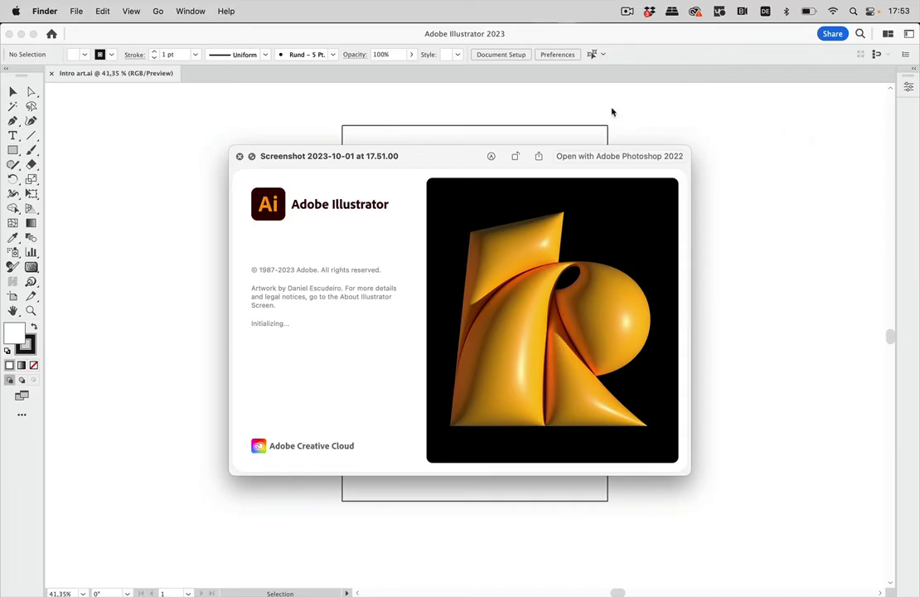
# - Close the Quick Look preview and build the R's left stem as its own shape with Shape Builder
pyautogui.click(443, 117)
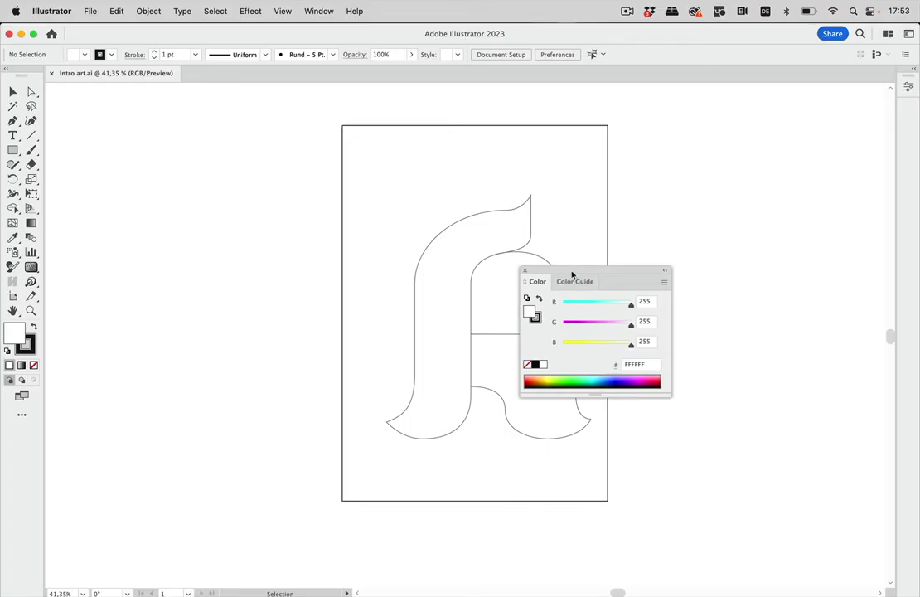
pyautogui.moveTo(570, 272); pyautogui.dragTo(729, 242)
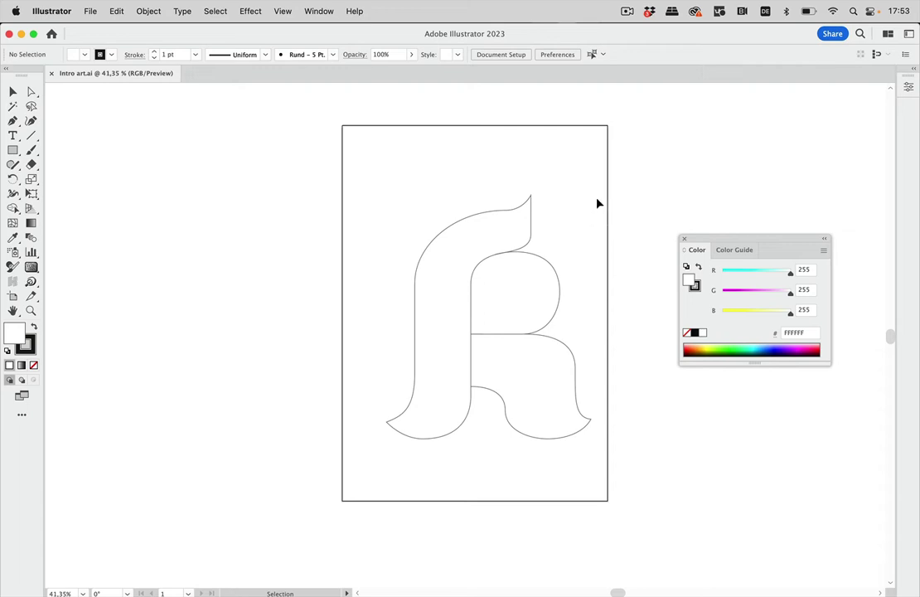
pyautogui.moveTo(589, 189); pyautogui.dragTo(390, 481)
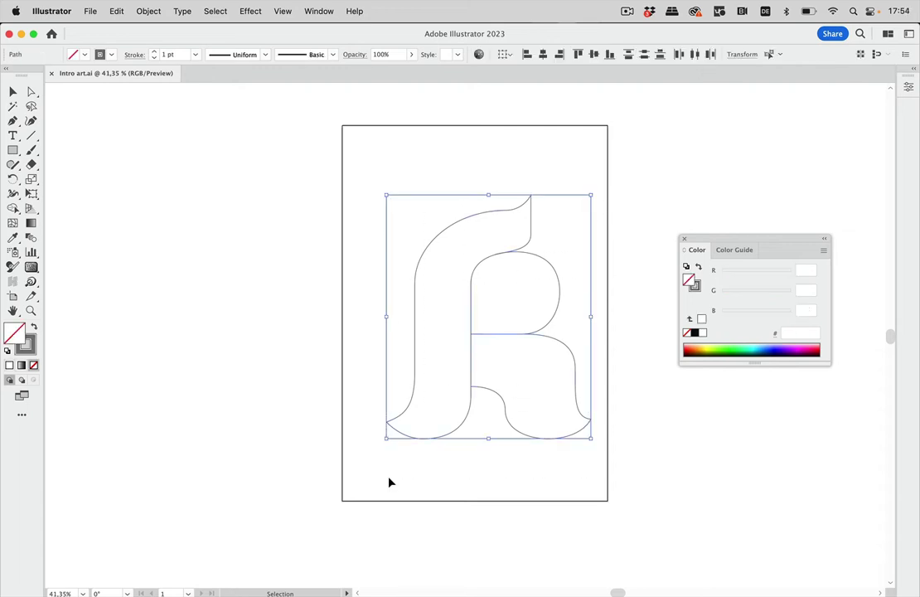
pyautogui.click(13, 208)
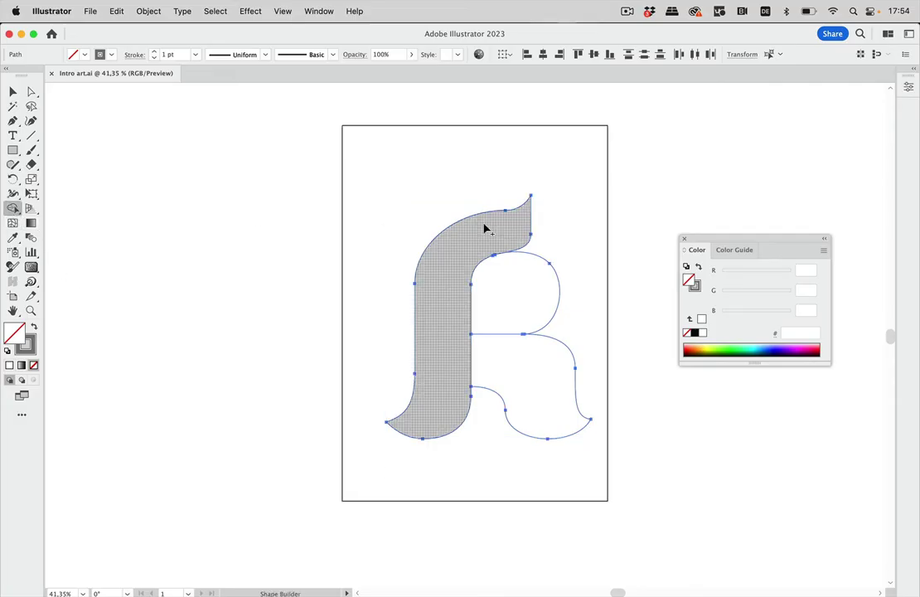
pyautogui.click(458, 264)
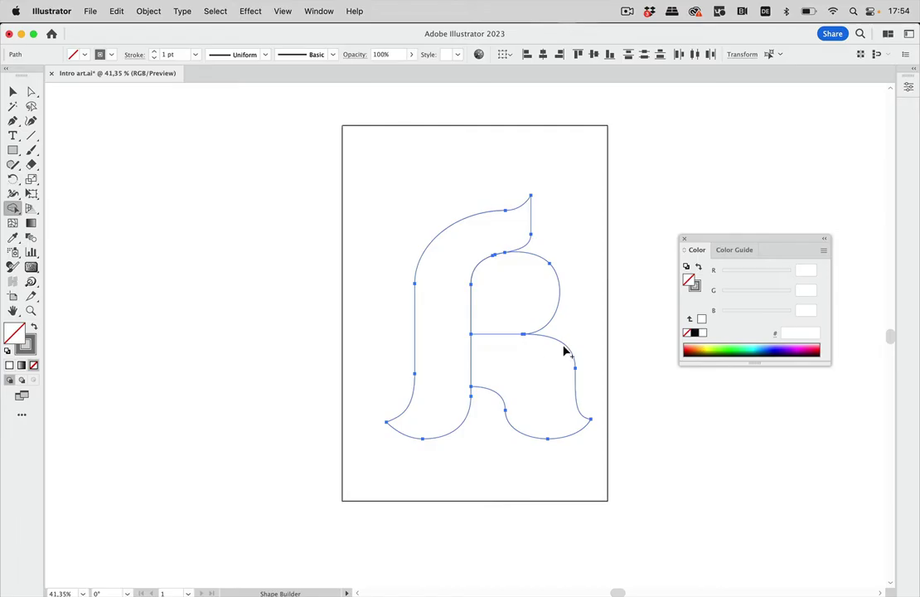
# - Enable Gap Detection in the Shape Builder options, then reselect the whole letter R
pyautogui.doubleClick(17, 211)
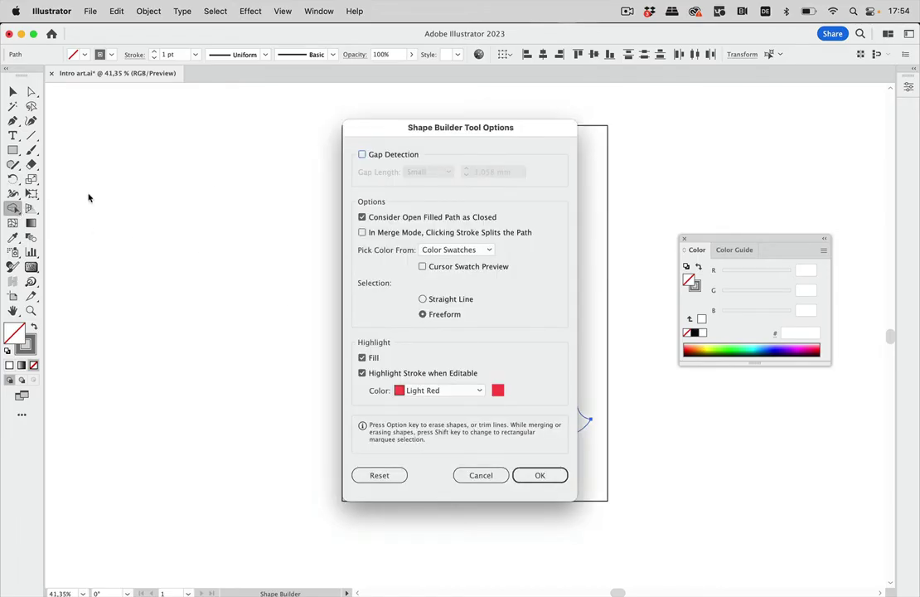
pyautogui.click(361, 154)
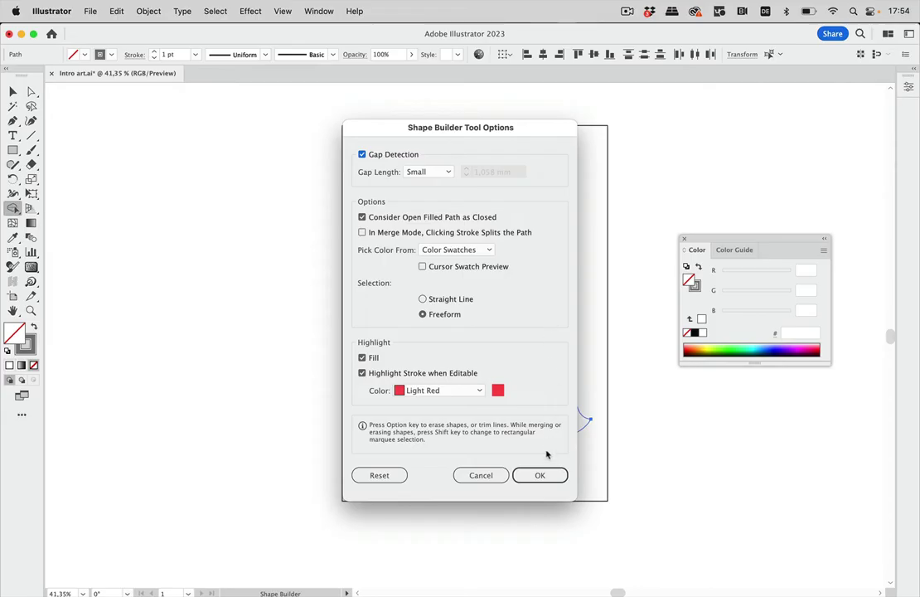
pyautogui.click(540, 475)
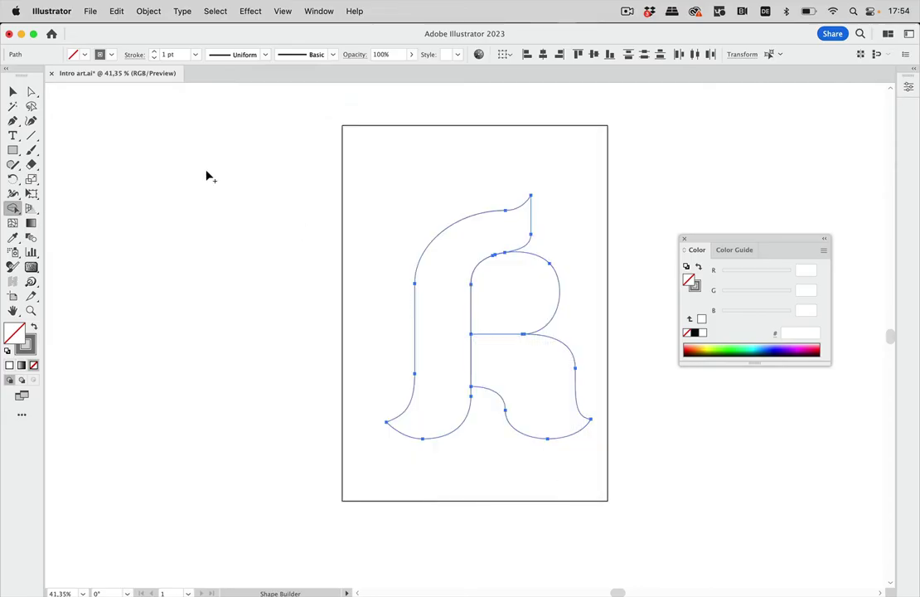
pyautogui.click(13, 91)
pyautogui.moveTo(515, 382); pyautogui.dragTo(323, 163)
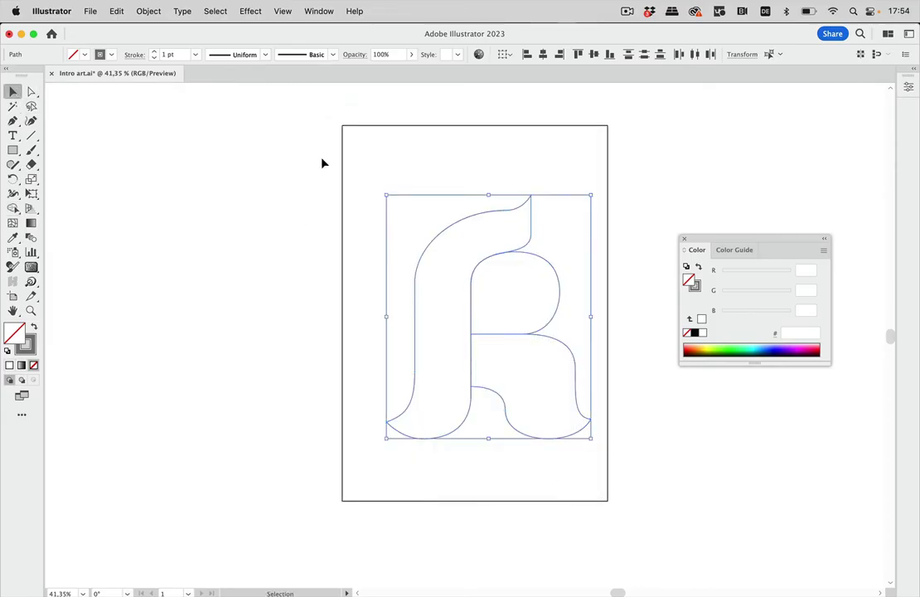
# - Swap the R's stroke to a fill and set it to yellow FFE700 with no stroke
pyautogui.click(437, 165)
pyautogui.moveTo(396, 175); pyautogui.dragTo(604, 499)
pyautogui.hotkey('shift', 'x')
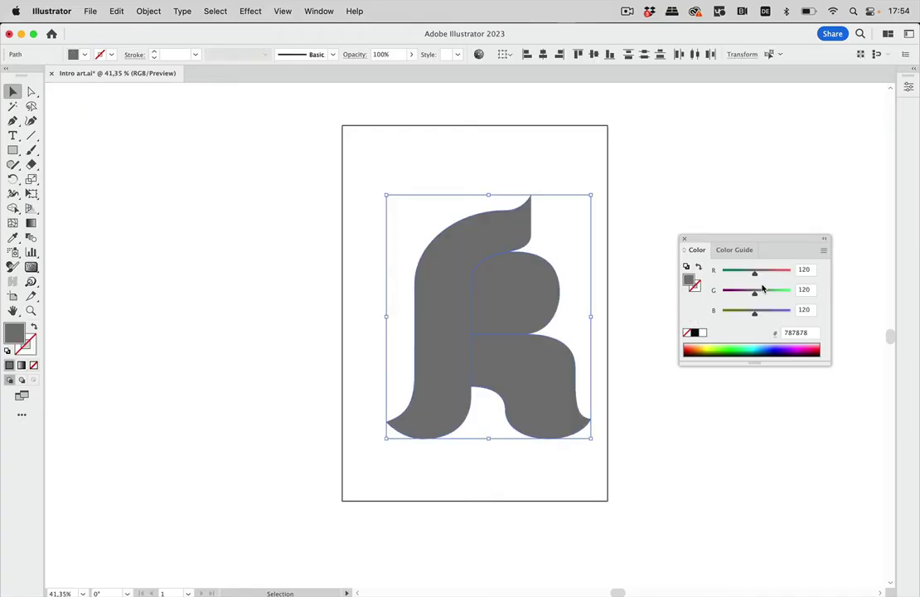
pyautogui.click(706, 346)
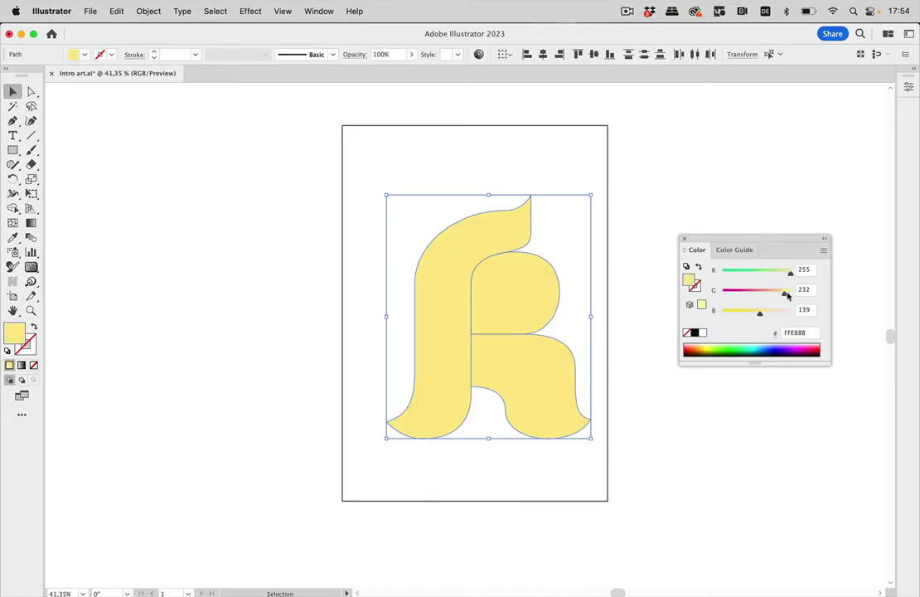
pyautogui.moveTo(771, 292); pyautogui.dragTo(803, 293)
pyautogui.moveTo(757, 314); pyautogui.dragTo(701, 322)
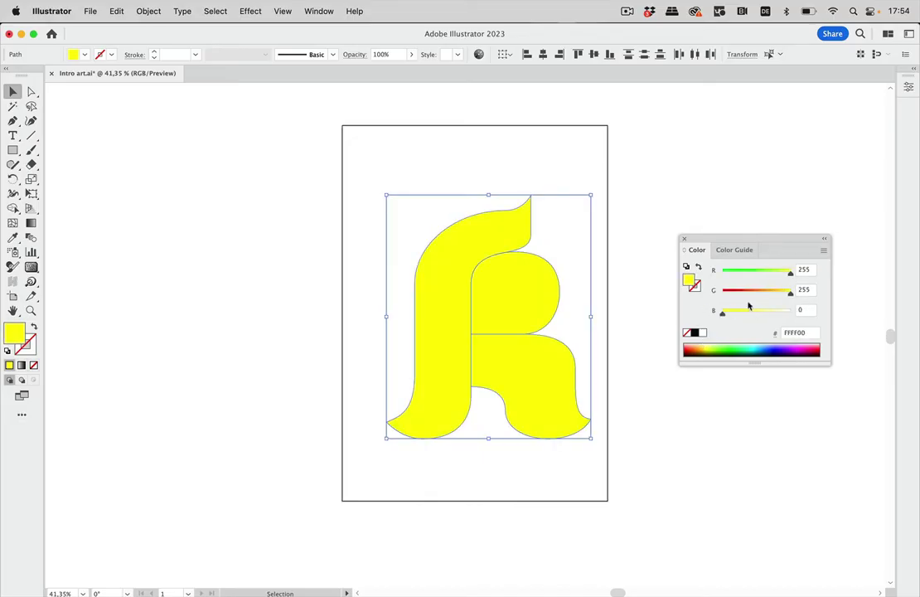
pyautogui.moveTo(781, 292); pyautogui.dragTo(784, 292)
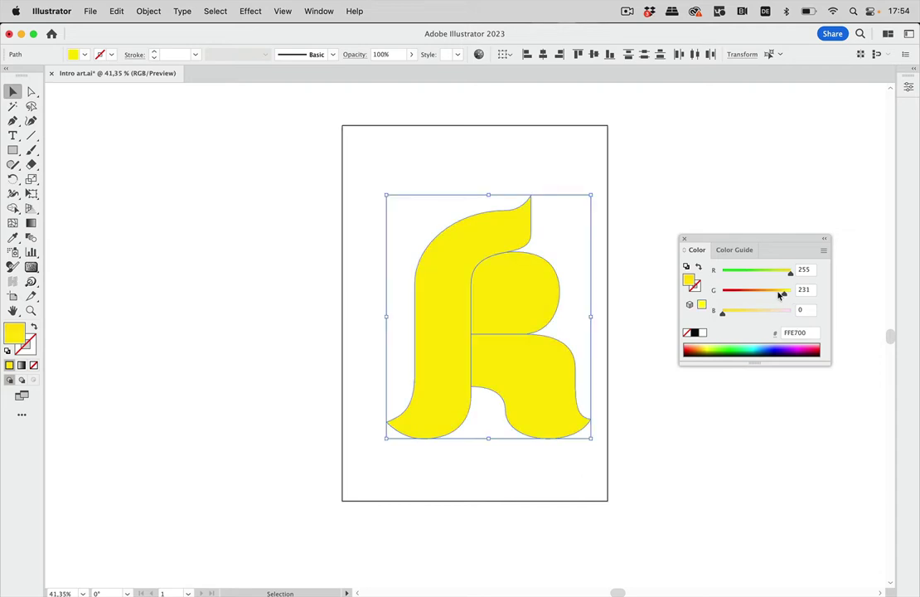
pyautogui.click(643, 183)
pyautogui.click(550, 287)
# - Delete the empty path under Ebene 1 in Layers, then group the R's three remaining pieces
pyautogui.click(512, 234)
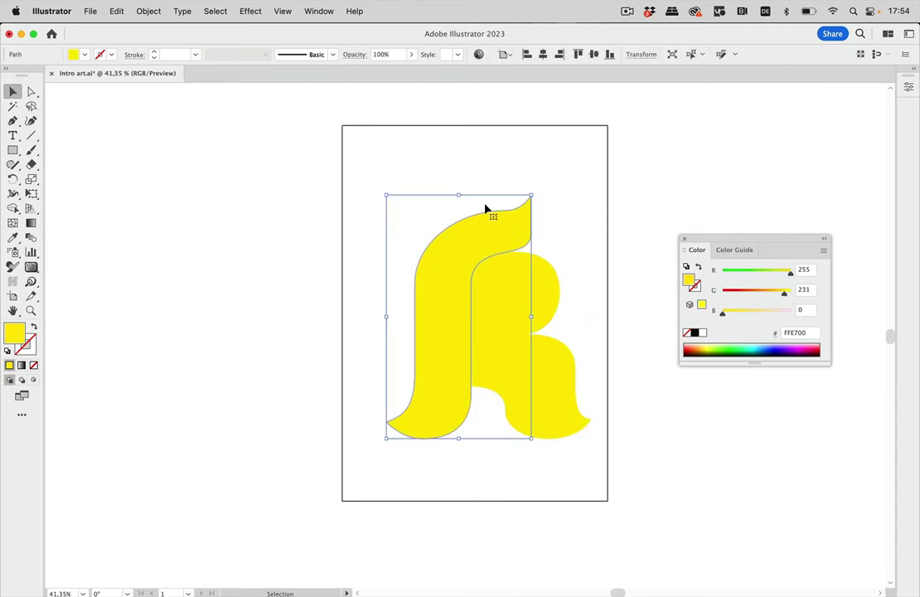
pyautogui.click(329, 11)
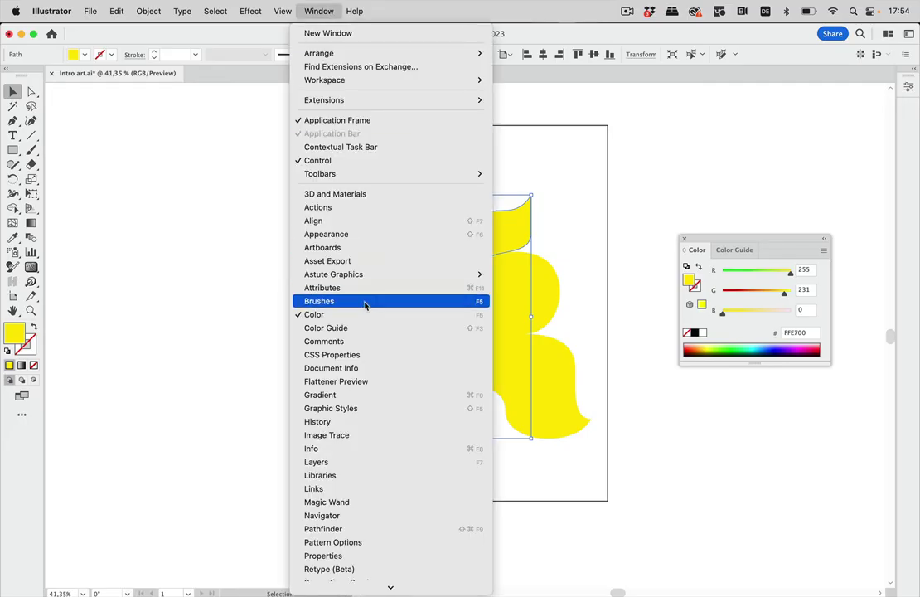
pyautogui.click(336, 462)
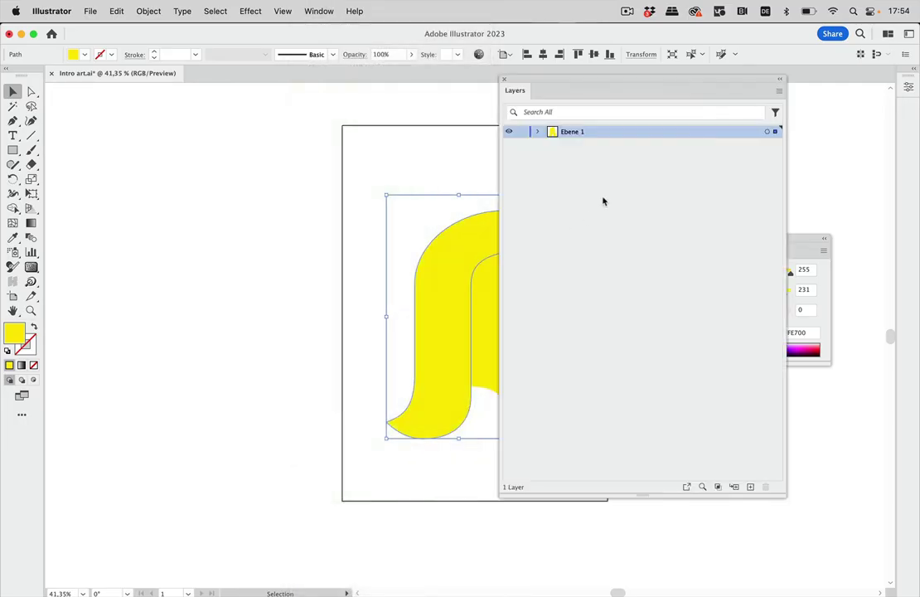
pyautogui.click(537, 131)
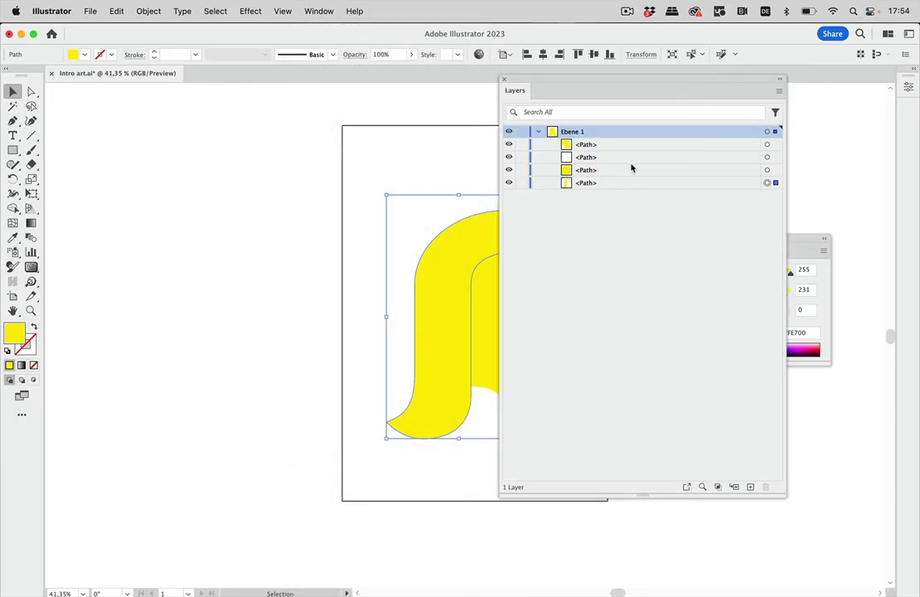
pyautogui.click(771, 158)
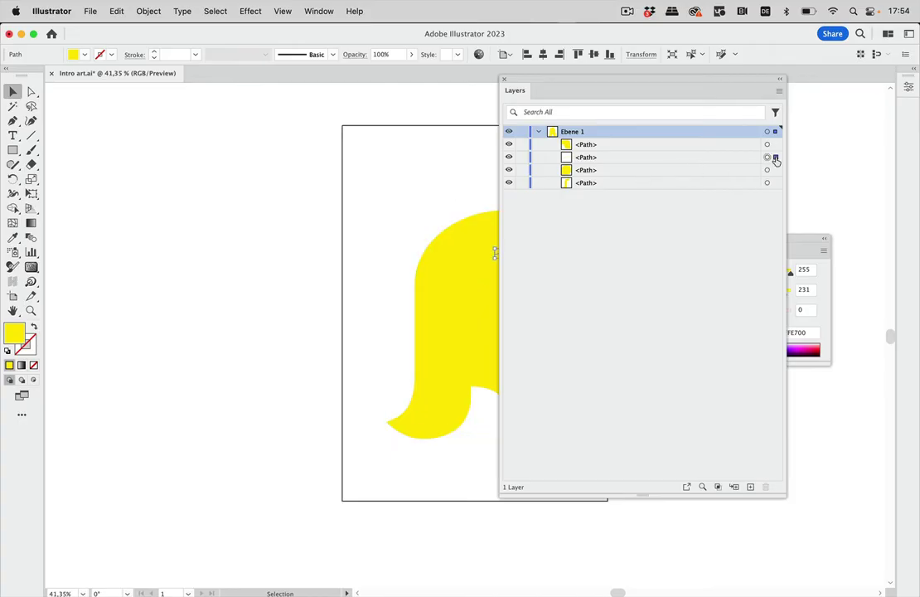
pyautogui.moveTo(715, 84); pyautogui.dragTo(274, 154)
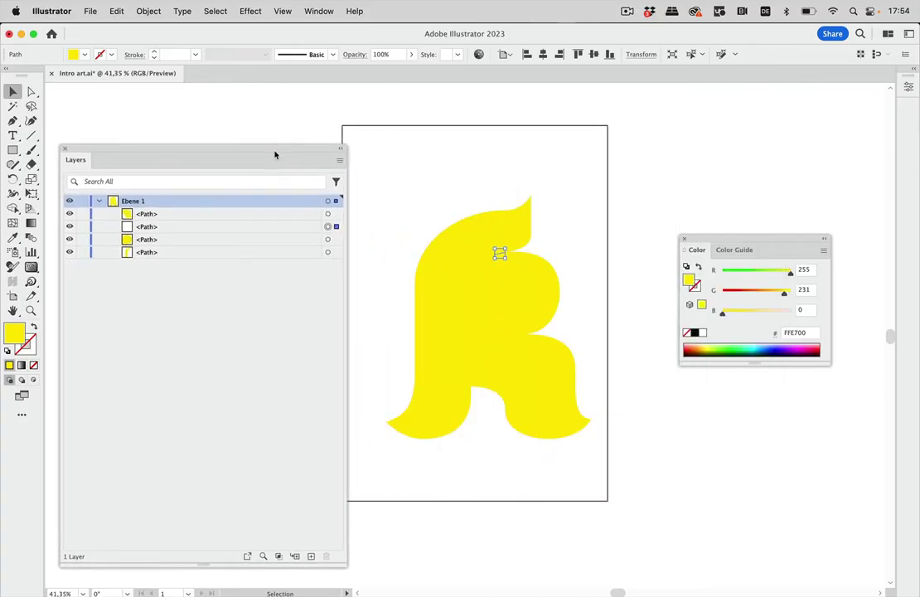
pyautogui.press('Delete')
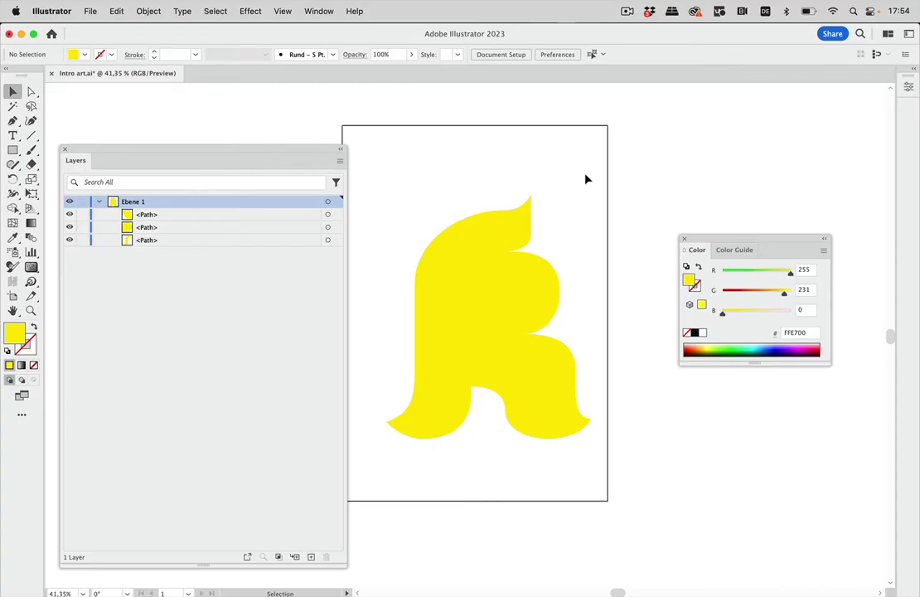
pyautogui.moveTo(593, 174); pyautogui.dragTo(384, 438)
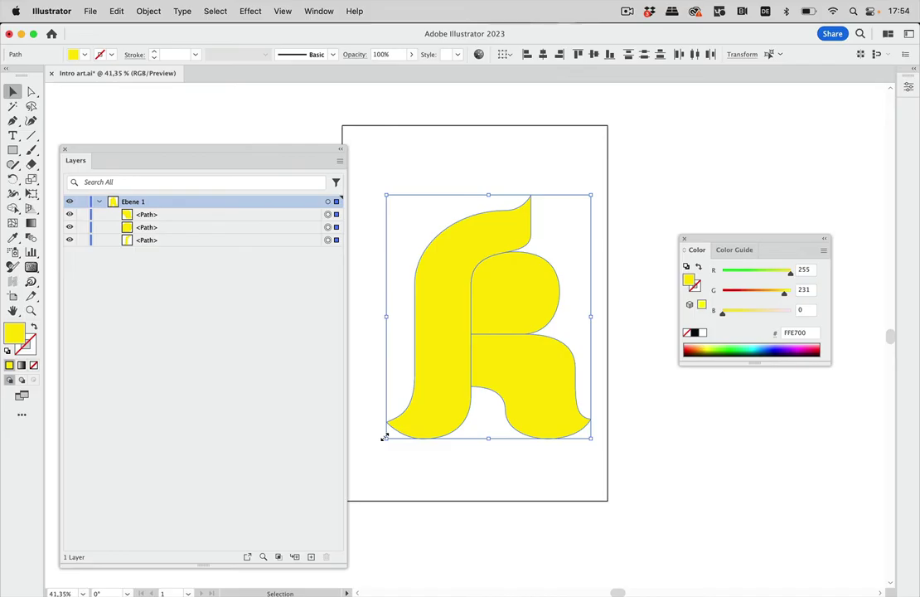
pyautogui.press('super+g')
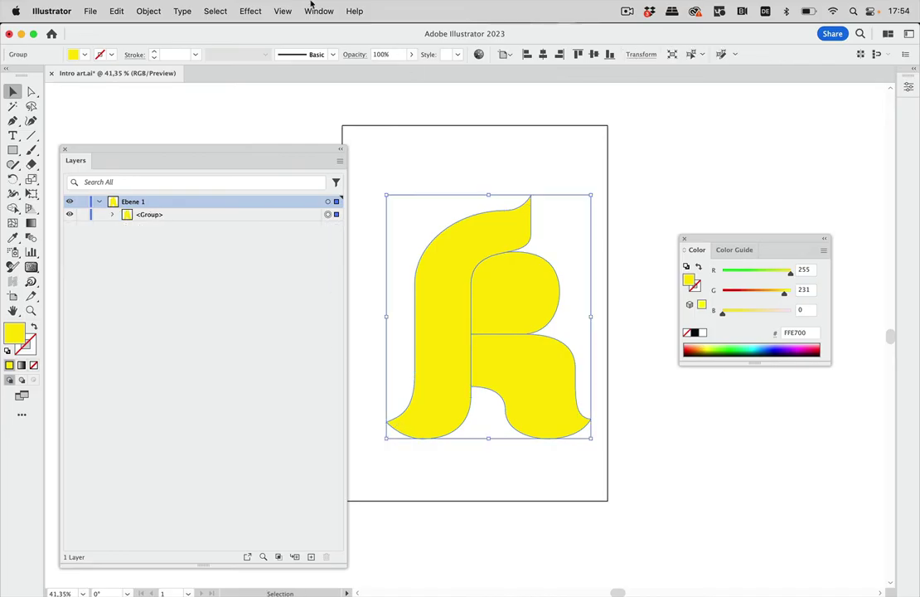
# - Apply Effect > 3D and Materials > Inflate to the grouped yellow R
pyautogui.click(250, 11)
pyautogui.moveTo(296, 100)
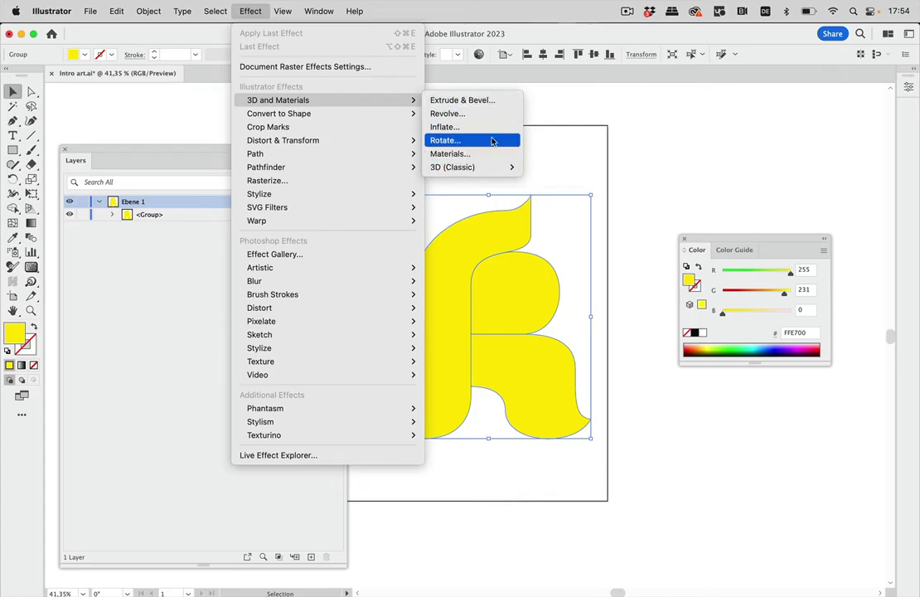
pyautogui.press('Escape')
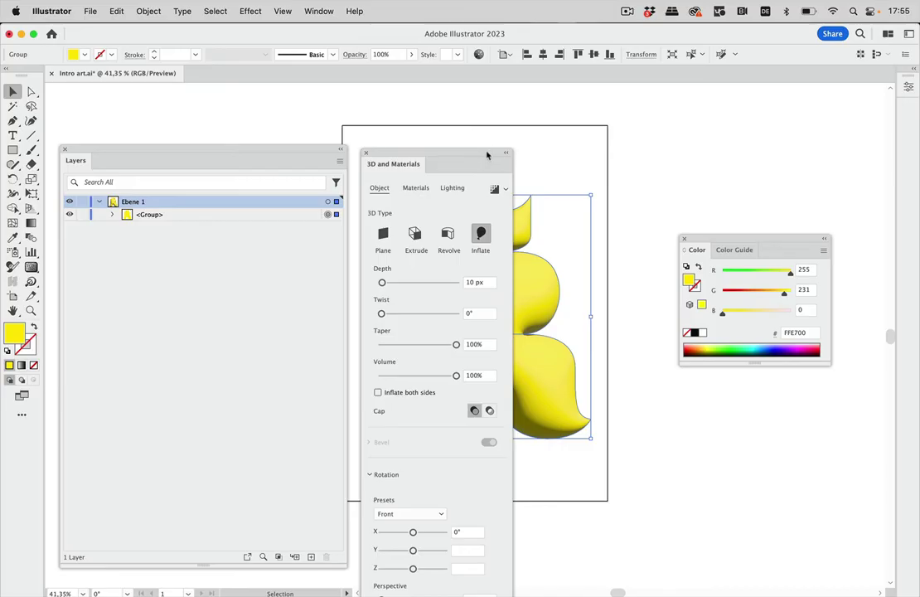
# - Dock the 3D and Materials panel on the right and deselect to view the inflated R
pyautogui.moveTo(486, 155); pyautogui.dragTo(781, 84)
pyautogui.click(615, 168)
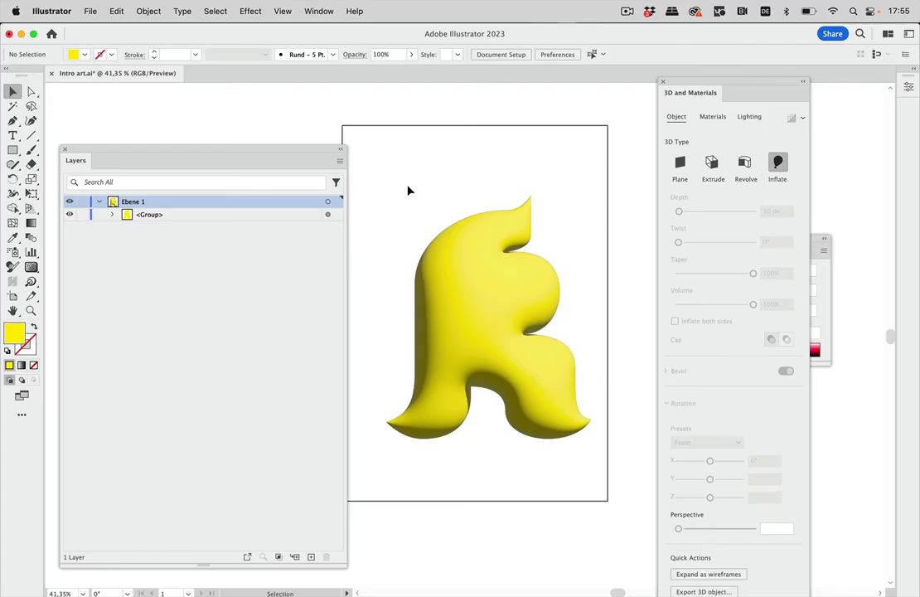
# - Reselect the inflated R so its 3D and Materials settings become editable
pyautogui.click(483, 268)
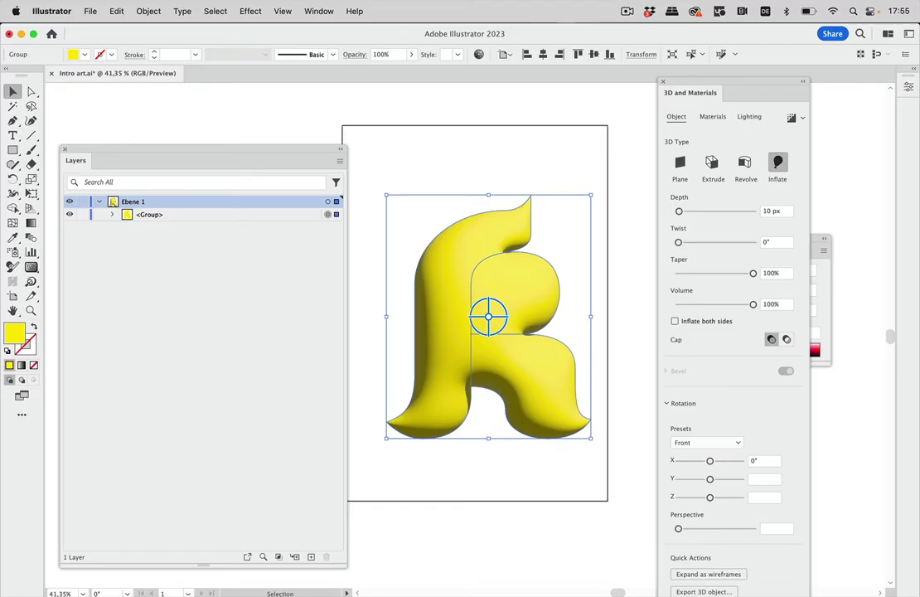
pyautogui.moveTo(692, 590)
# - Place the orange inflated-R screenshot as a linked file, accepting the colour profile warning
pyautogui.click(96, 14)
pyautogui.click(143, 241)
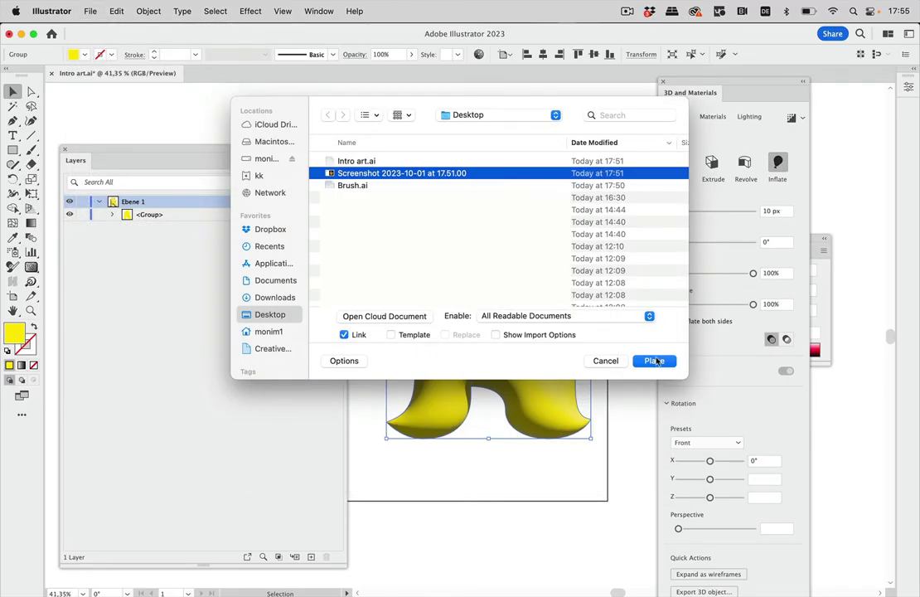
pyautogui.click(654, 361)
pyautogui.click(550, 369)
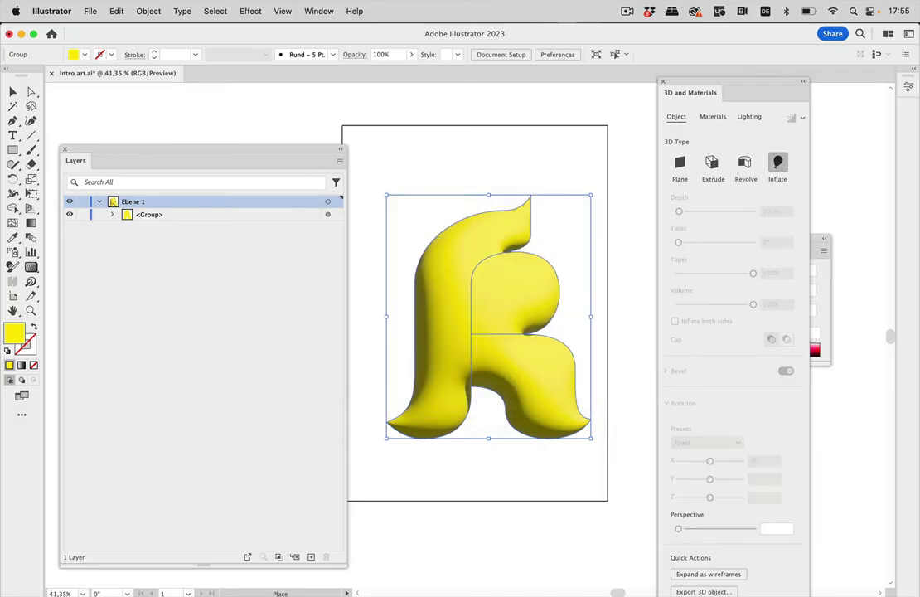
pyautogui.click(321, 113)
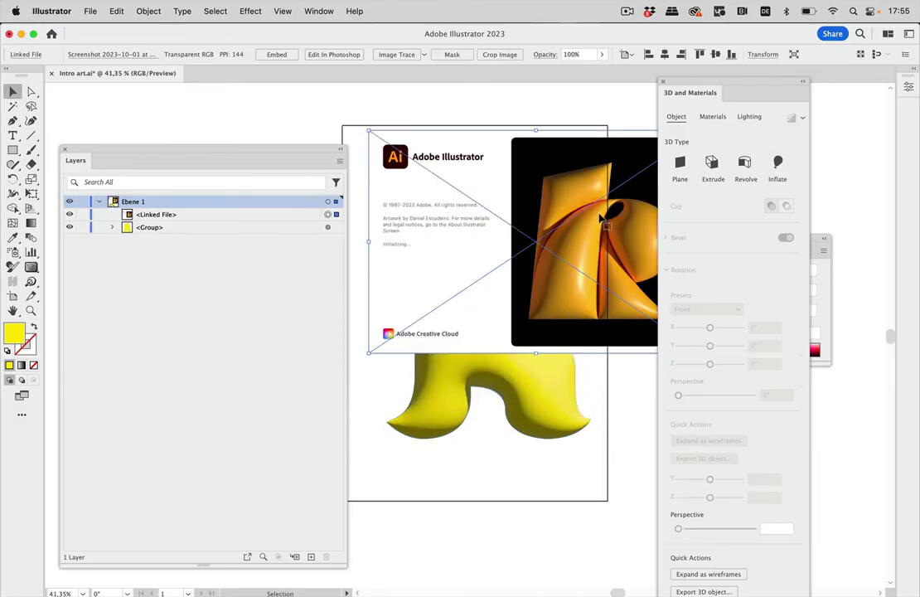
# - Inspect the placed reference image up close and move it up-left above the yellow R
pyautogui.scroll(5, 538, 193)
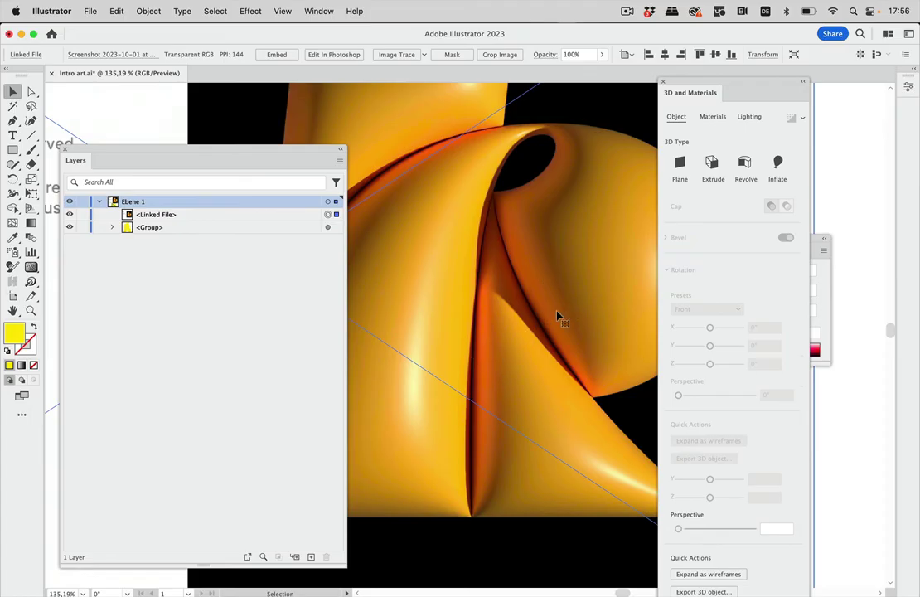
pyautogui.hscroll(-3, 485, 220)
pyautogui.scroll(2, 485, 220)
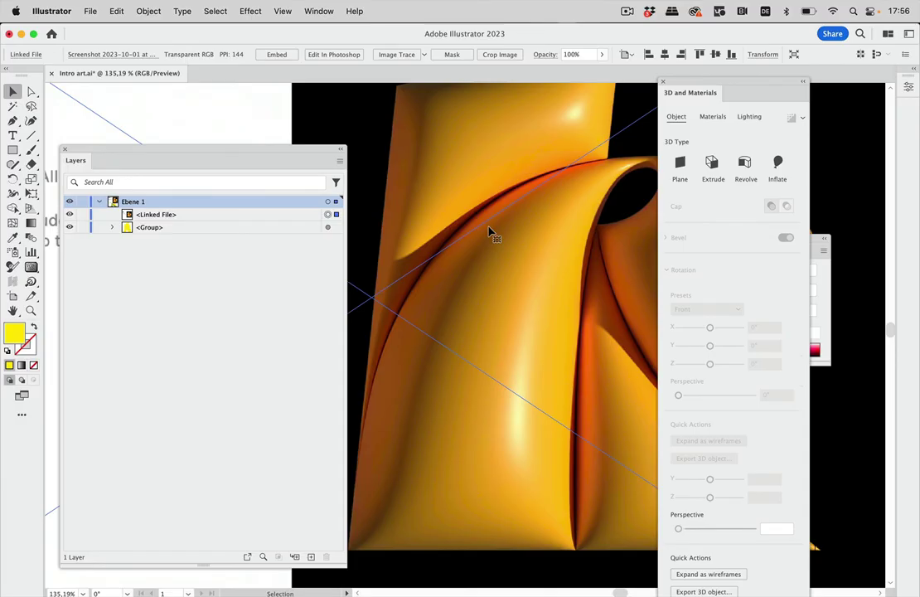
pyautogui.scroll(-5, 489, 232)
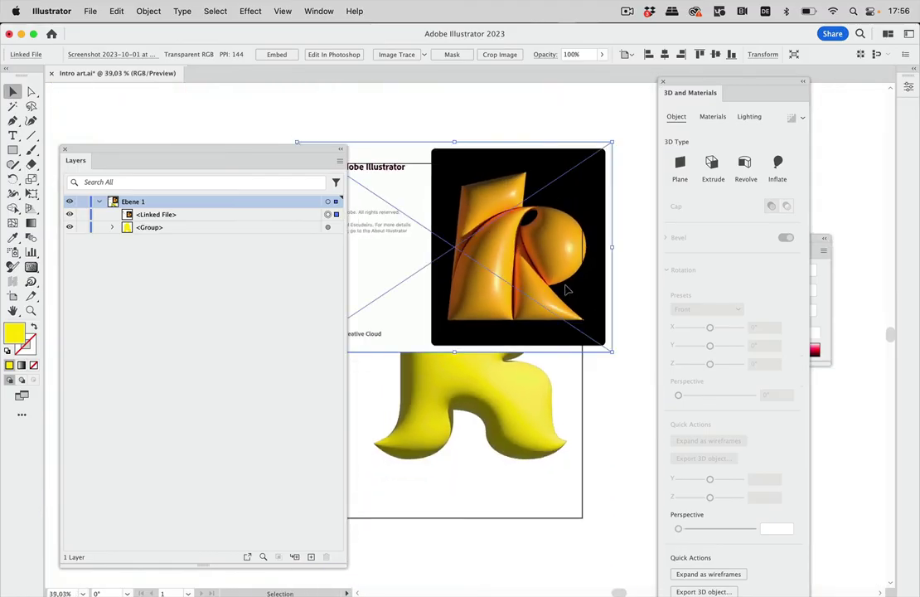
pyautogui.moveTo(564, 282); pyautogui.dragTo(356, 196)
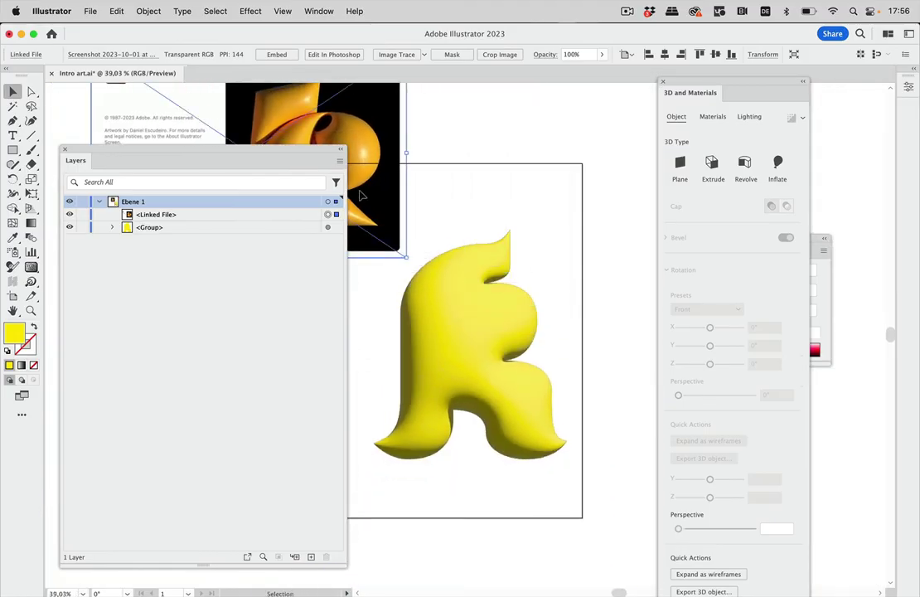
# - Select the 3D R group and float the 3D and Color panels beside the letter
pyautogui.click(485, 330)
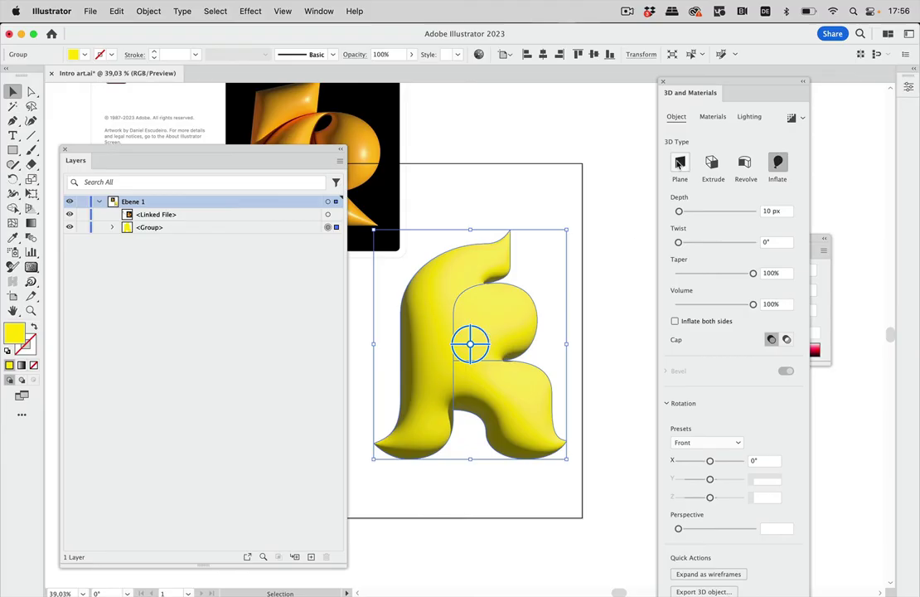
pyautogui.moveTo(665, 84); pyautogui.dragTo(614, 406)
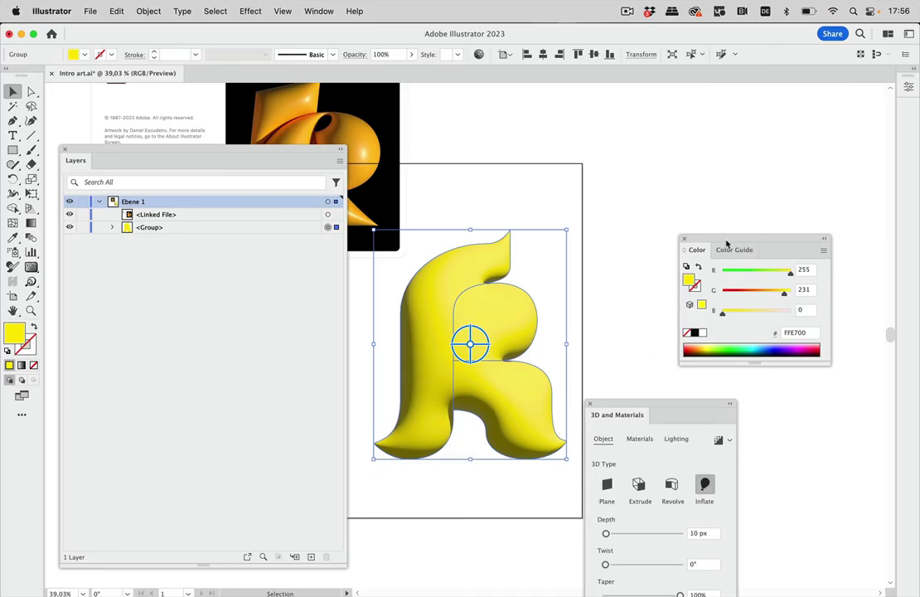
pyautogui.moveTo(728, 241); pyautogui.dragTo(608, 231)
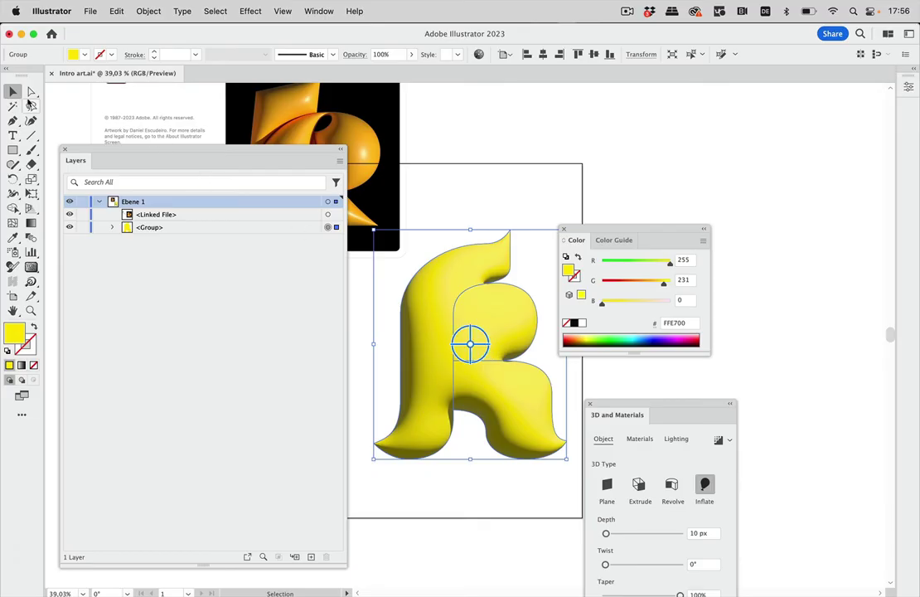
# - Nudge the fill of the R's inner bowl and leg paths to FFE800 using Direct Selection
pyautogui.click(32, 92)
pyautogui.click(546, 258)
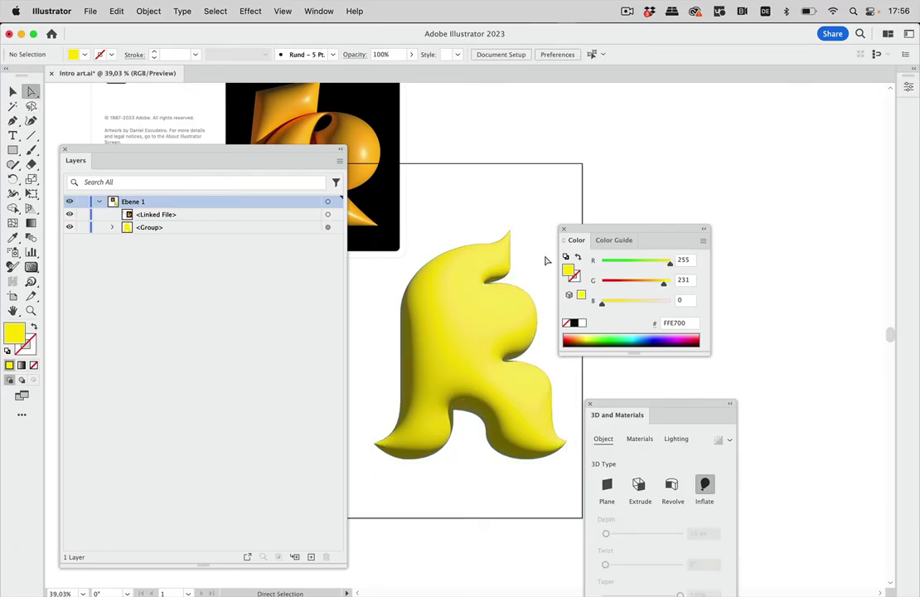
pyautogui.click(513, 319)
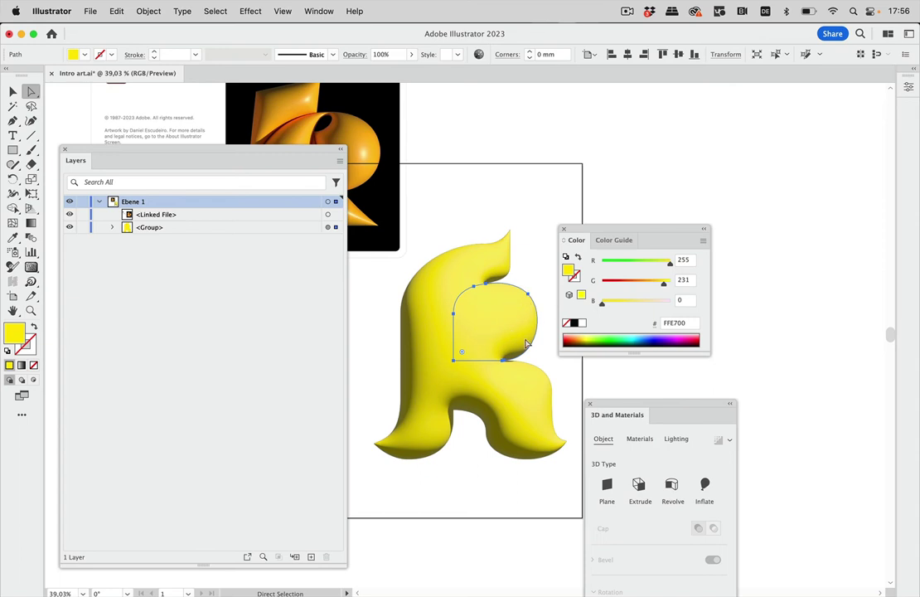
pyautogui.click(664, 287)
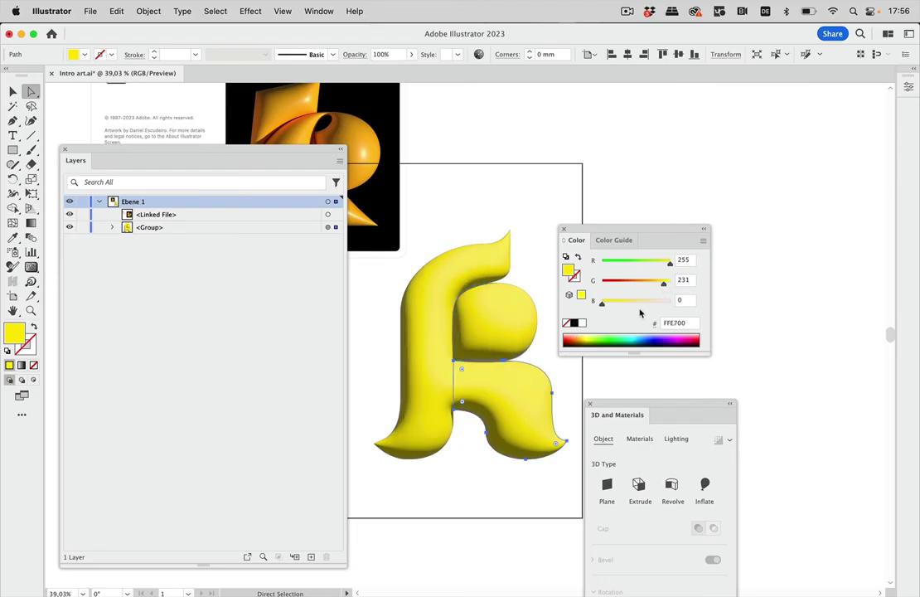
pyautogui.moveTo(664, 286); pyautogui.dragTo(665, 286)
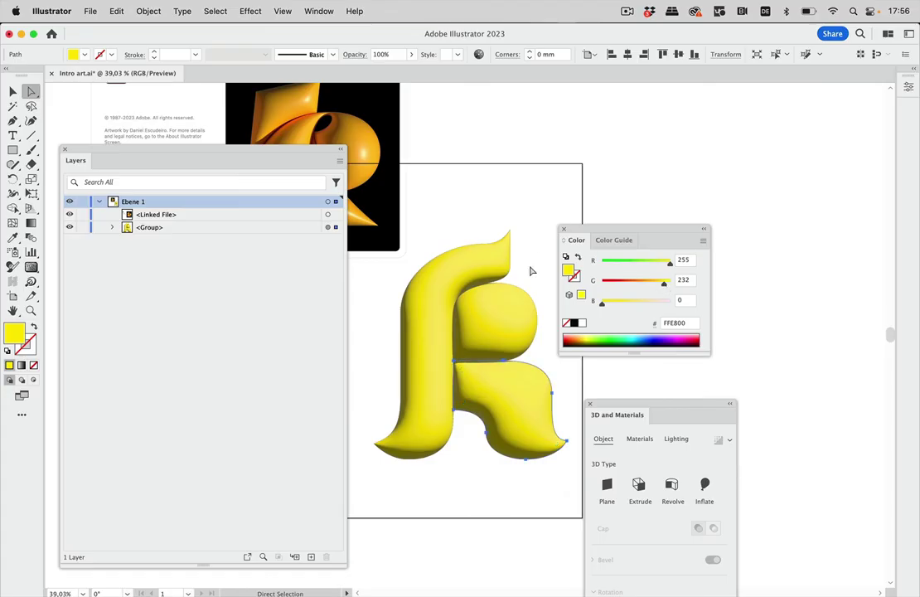
pyautogui.click(478, 376)
pyautogui.scroll(5, 478, 375)
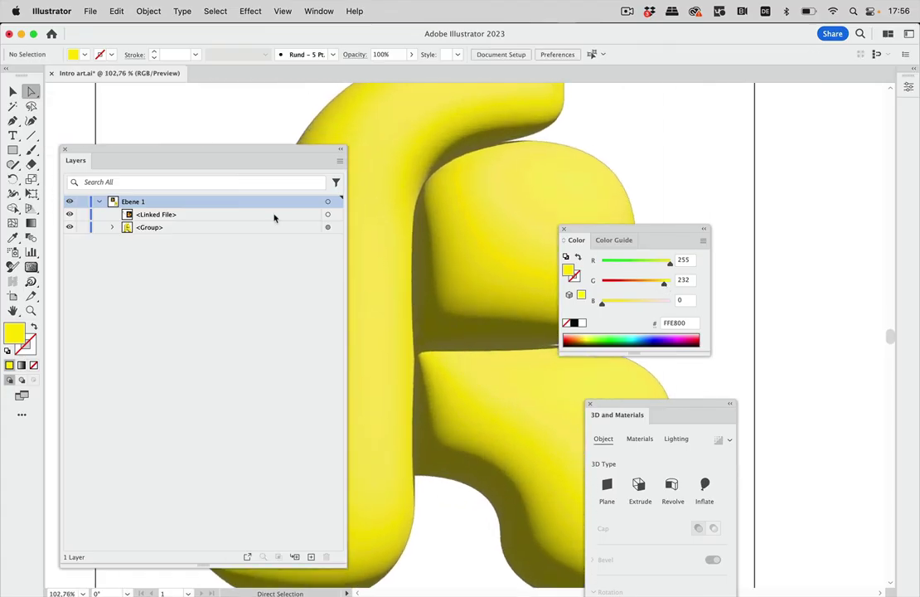
# - Select the whole 3D R group and close the Layers and Color panels
pyautogui.click(13, 91)
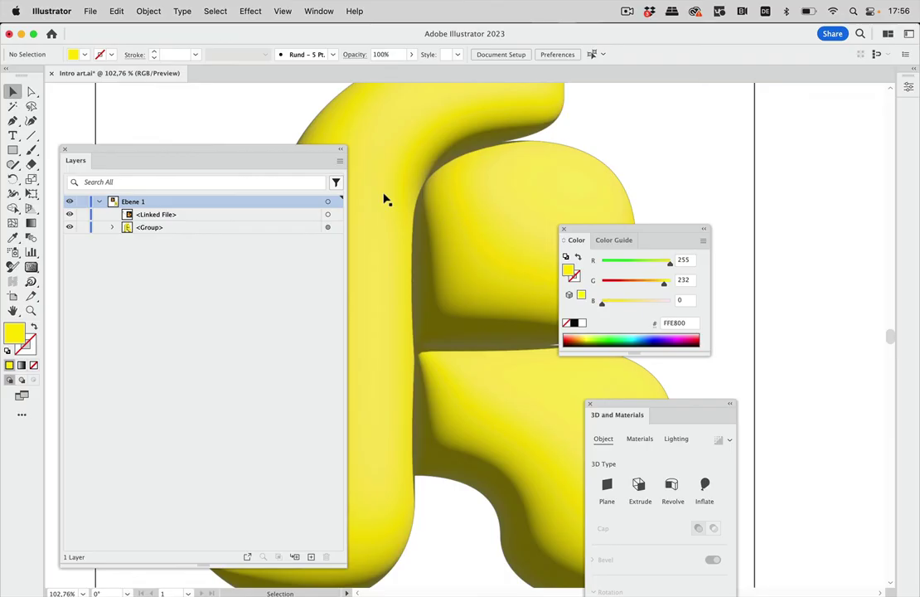
pyautogui.click(458, 202)
pyautogui.moveTo(680, 405); pyautogui.dragTo(765, 134)
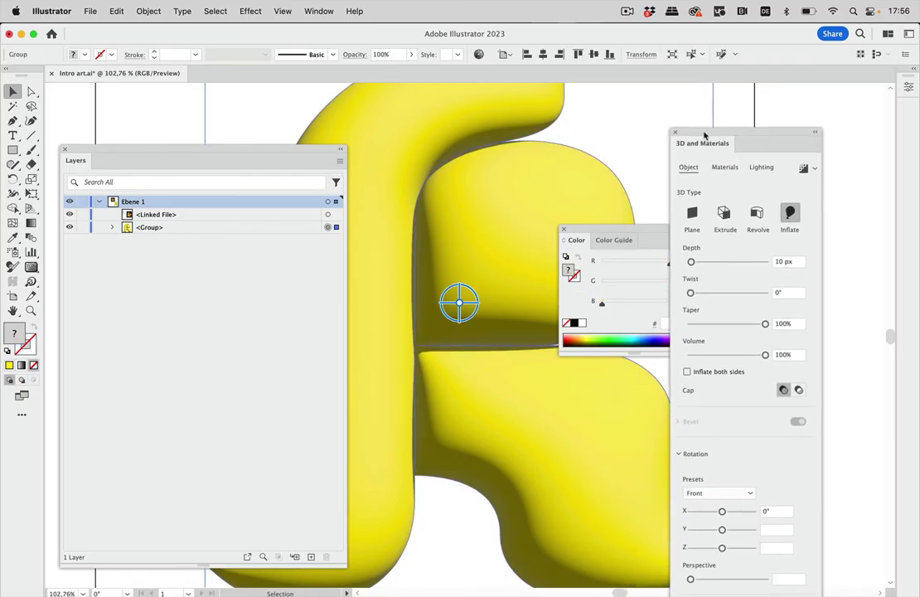
pyautogui.click(67, 149)
pyautogui.click(564, 232)
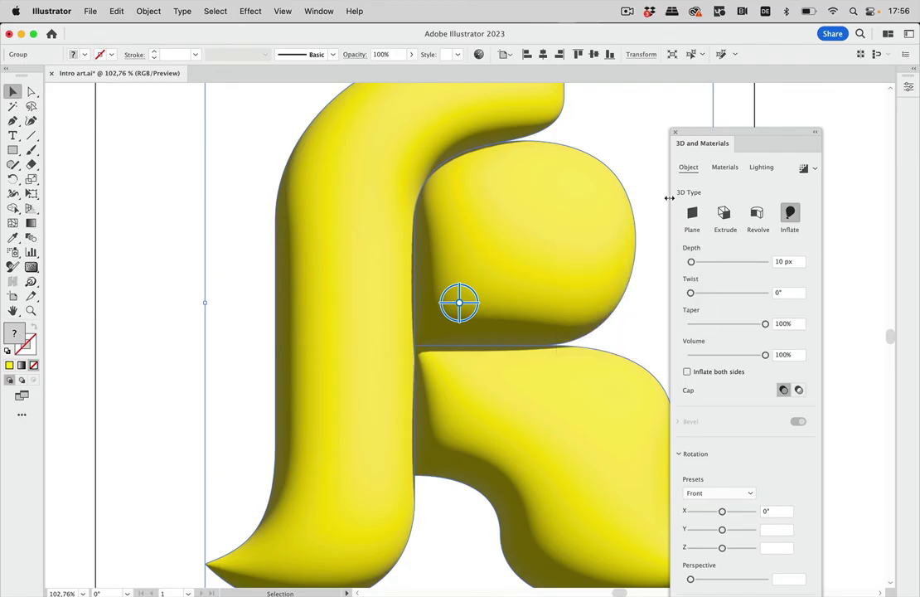
# - Set the 3D light to orange ED860A at 150.462° rotation and 42.19° height
pyautogui.click(760, 166)
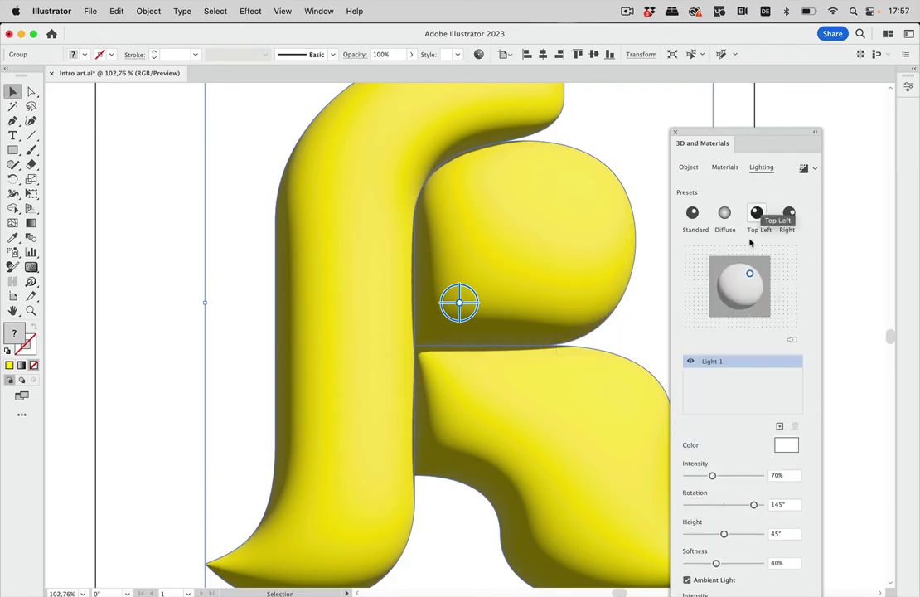
pyautogui.moveTo(751, 276); pyautogui.dragTo(749, 276)
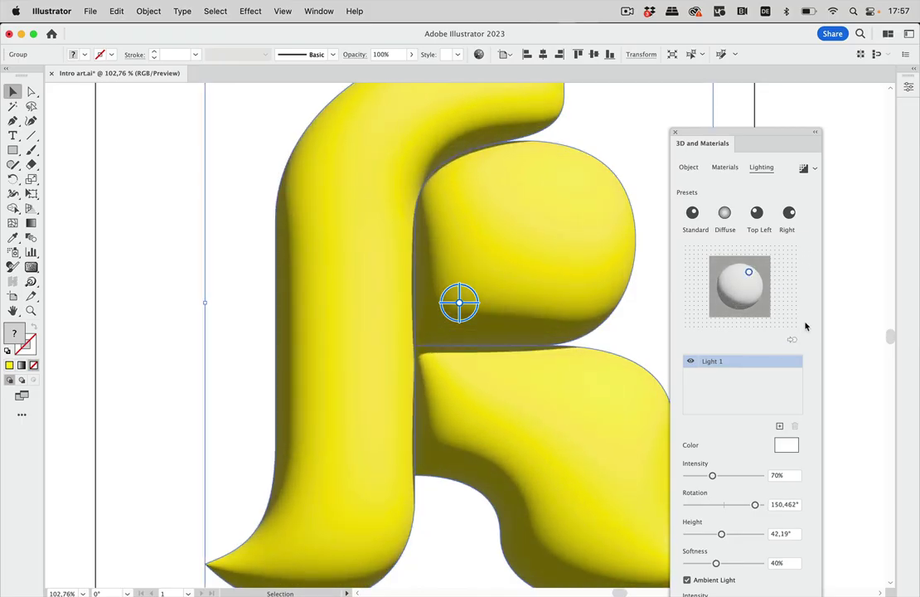
pyautogui.click(789, 446)
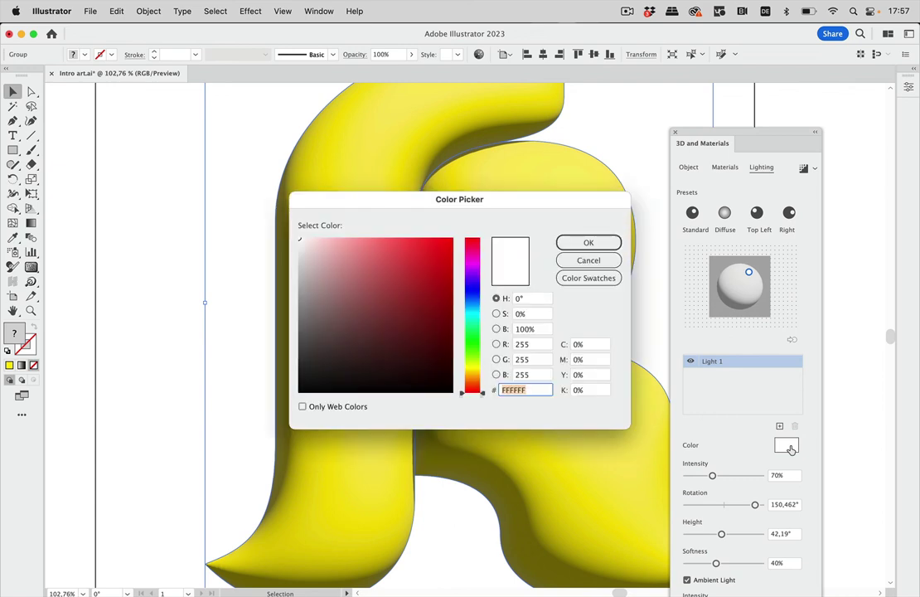
pyautogui.moveTo(474, 370); pyautogui.dragTo(475, 379)
pyautogui.click(431, 261)
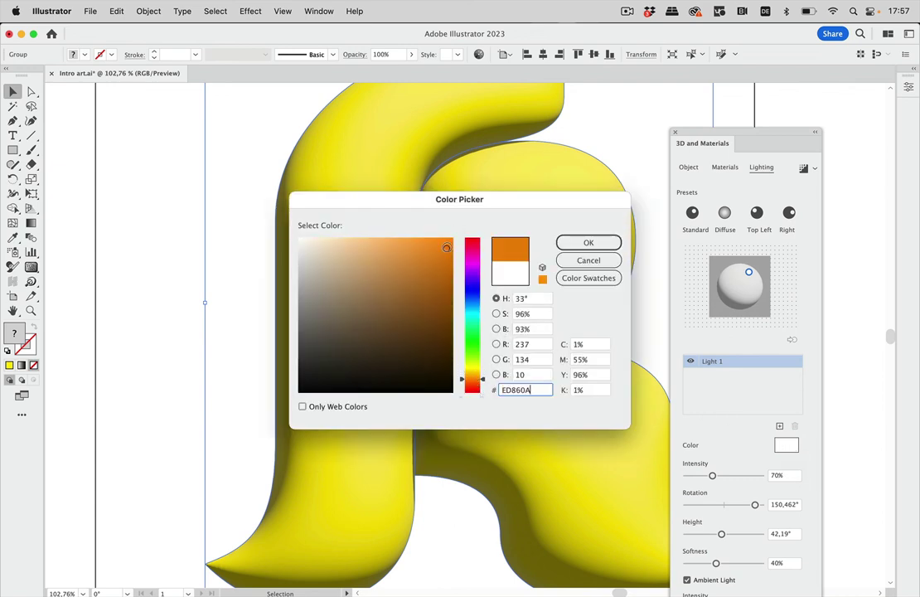
pyautogui.click(588, 242)
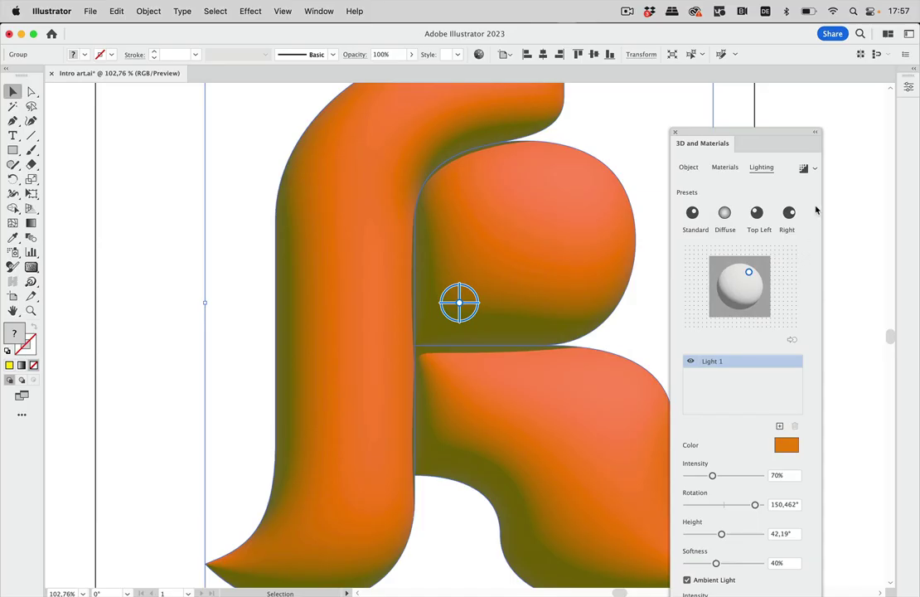
# - Render the orange R with ray tracing and fit the whole artboard in view, deselected
pyautogui.click(803, 170)
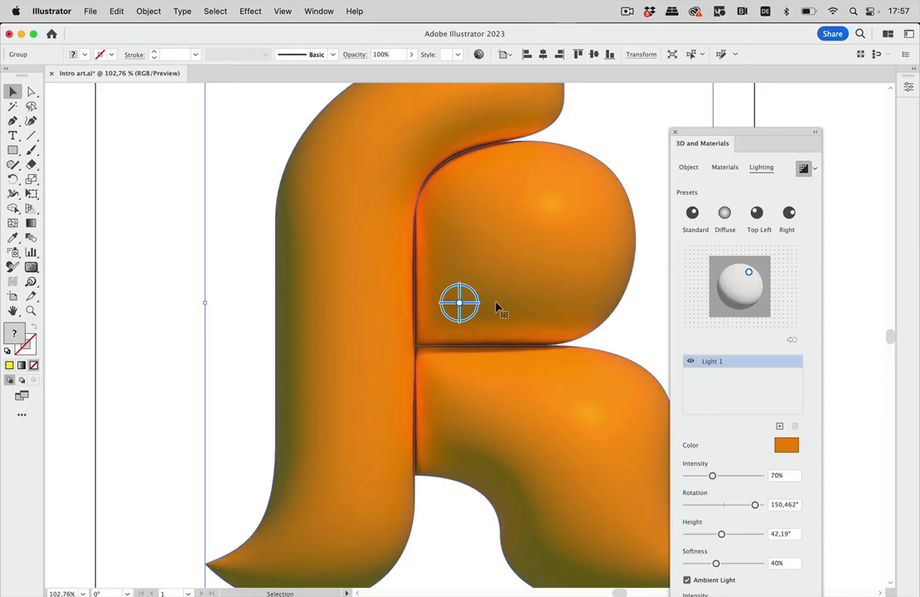
pyautogui.press('super+0')
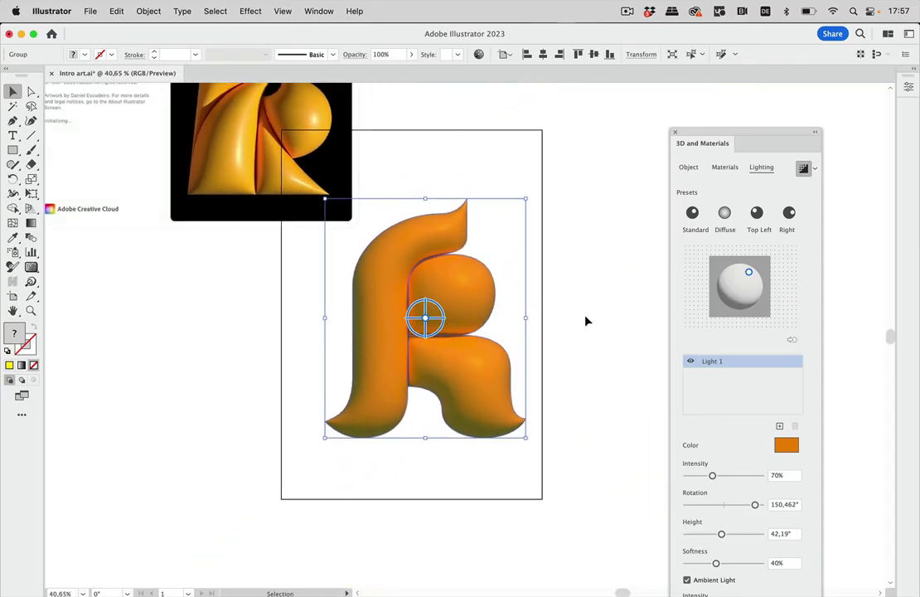
pyautogui.click(585, 321)
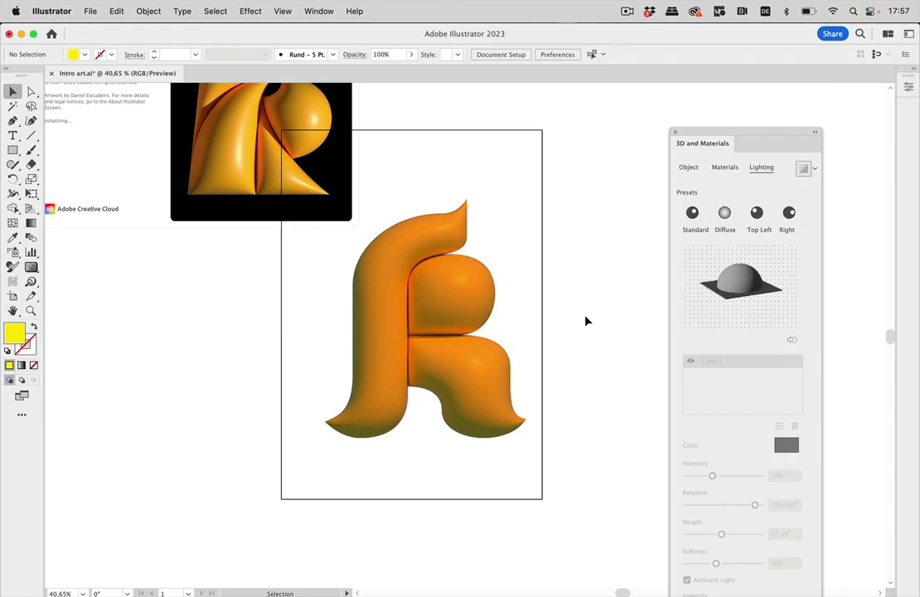